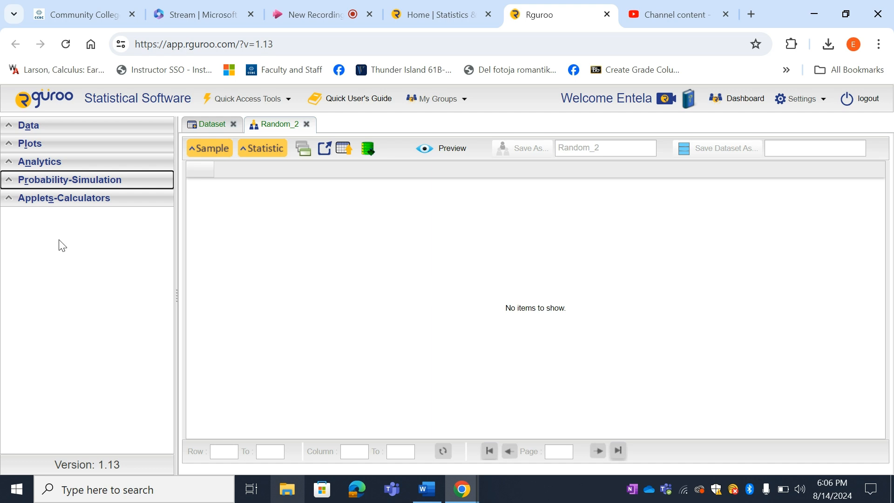
# - Import the cars dataset from the public R datasets repository into the data section
pyautogui.click(43, 132)
pyautogui.click(56, 147)
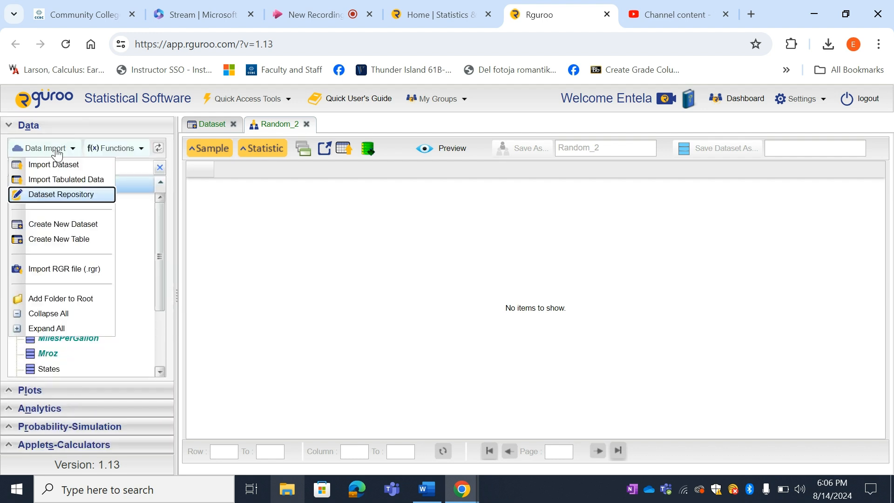
pyautogui.click(58, 195)
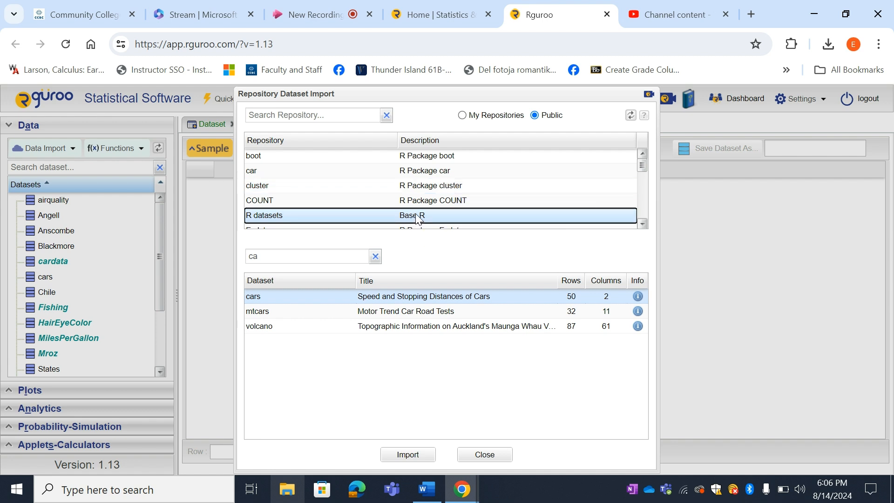
pyautogui.click(281, 255)
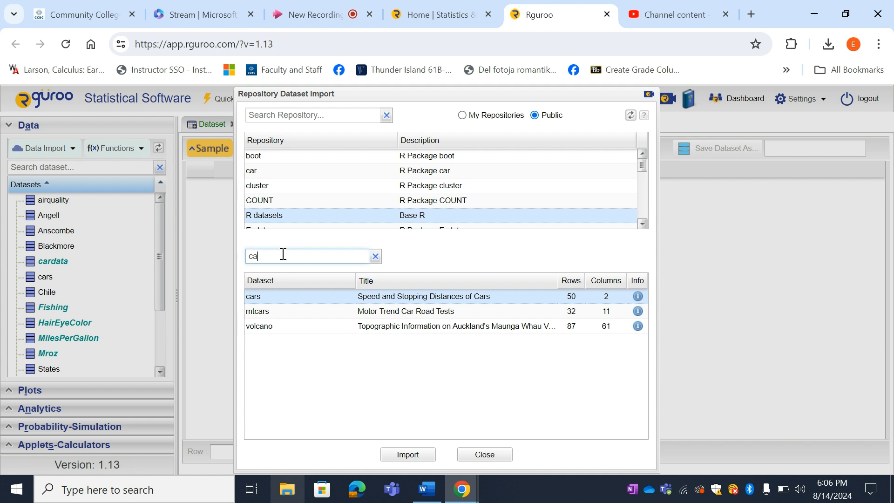
pyautogui.press('BackSpace')
pyautogui.press('BackSpace')
pyautogui.write('car')
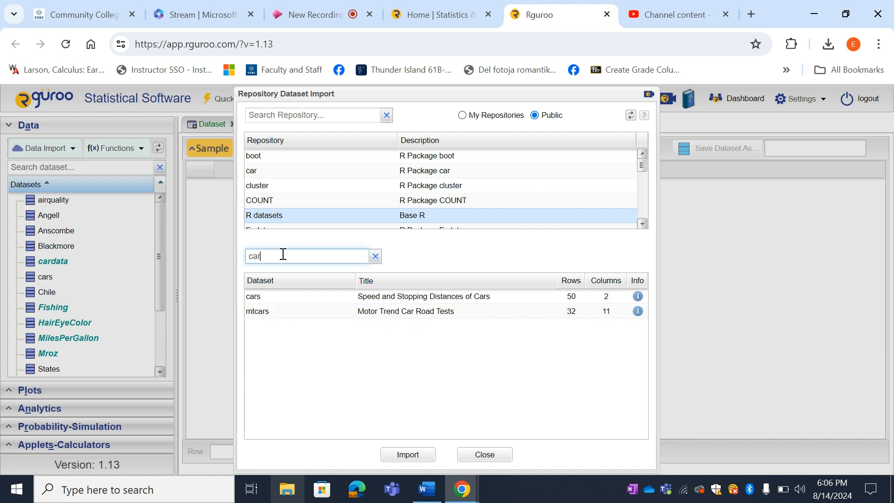
pyautogui.click(284, 296)
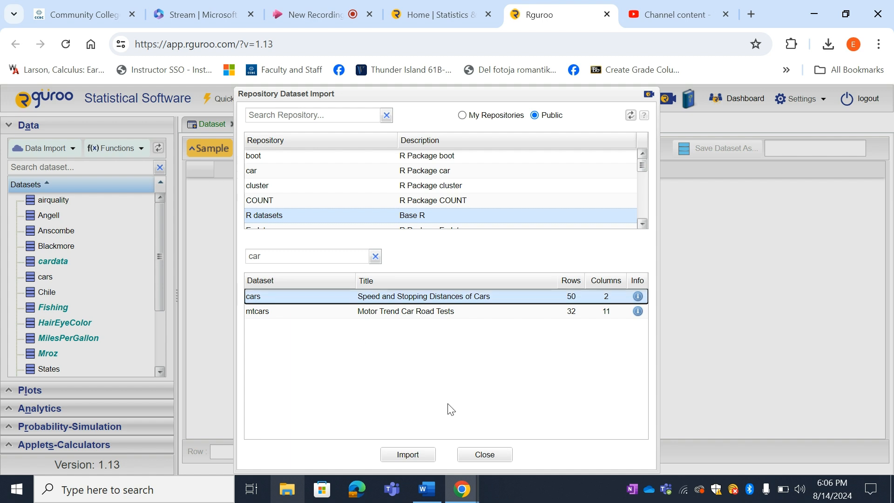
pyautogui.click(422, 457)
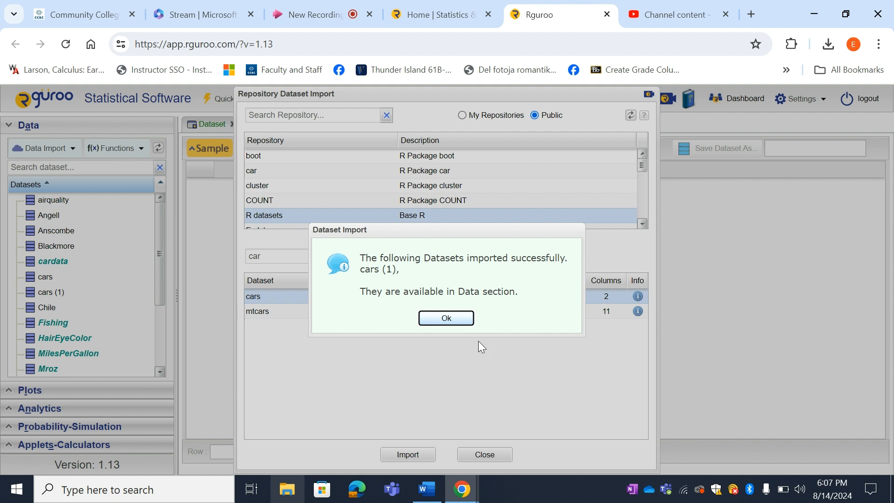
pyautogui.click(448, 319)
pyautogui.click(482, 455)
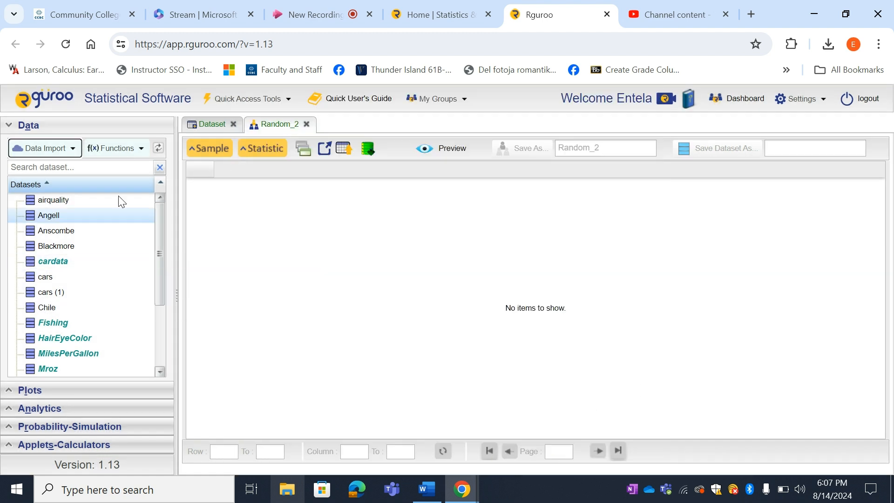
# - Sort the dataset list in descending order and collapse the Data section
pyautogui.click(41, 184)
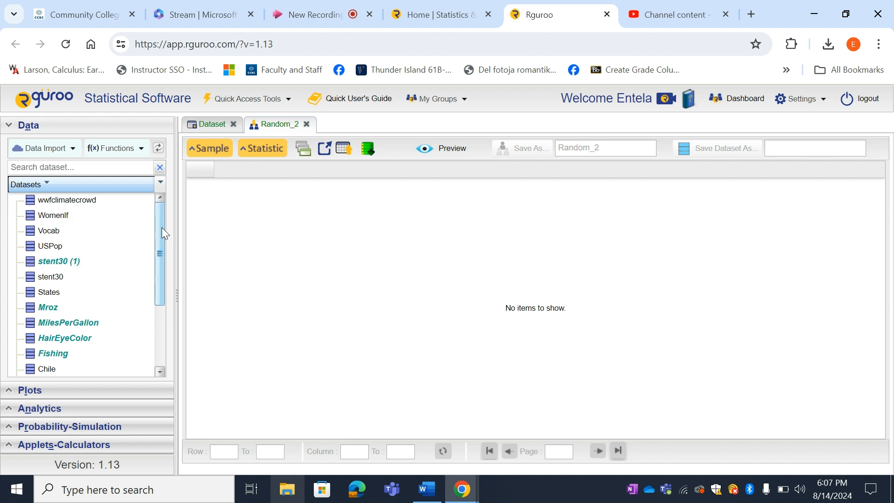
pyautogui.moveTo(161, 227)
pyautogui.mouseDown()
pyautogui.moveTo(161, 267)
pyautogui.moveTo(159, 214)
pyautogui.mouseUp()
pyautogui.click(22, 132)
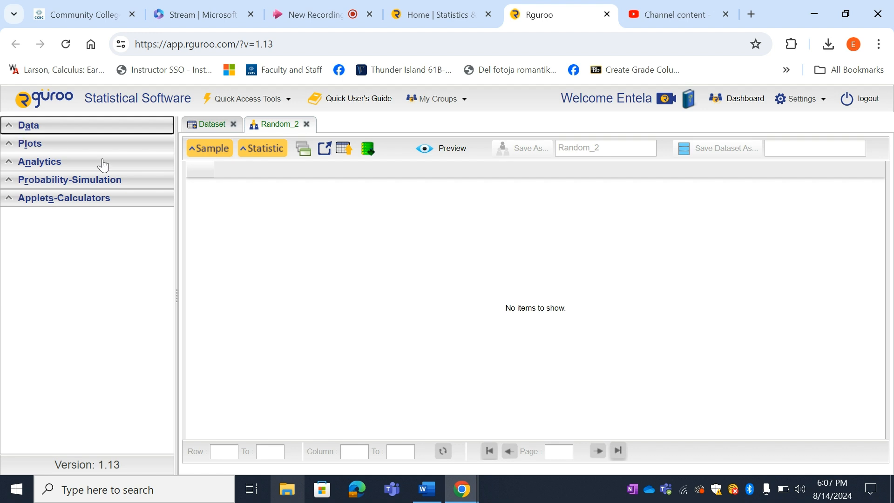
# - Start a new dataset Random Selection and choose the cardata dataset
pyautogui.click(90, 185)
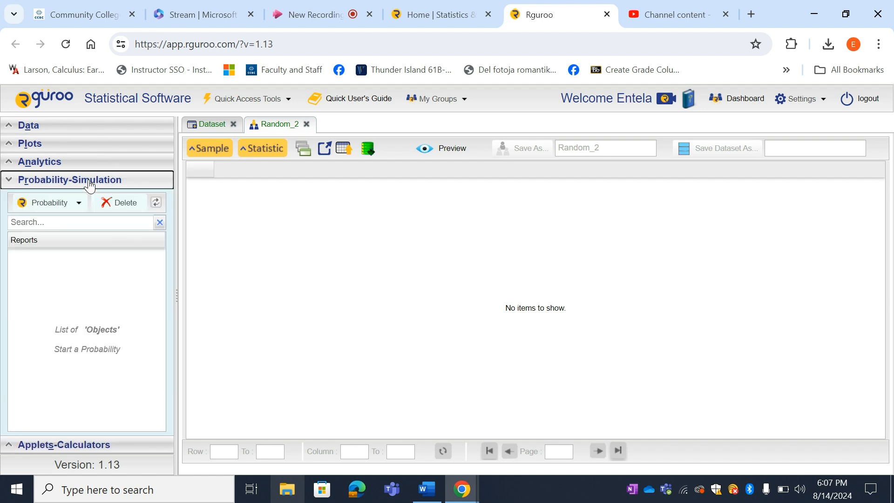
pyautogui.click(58, 206)
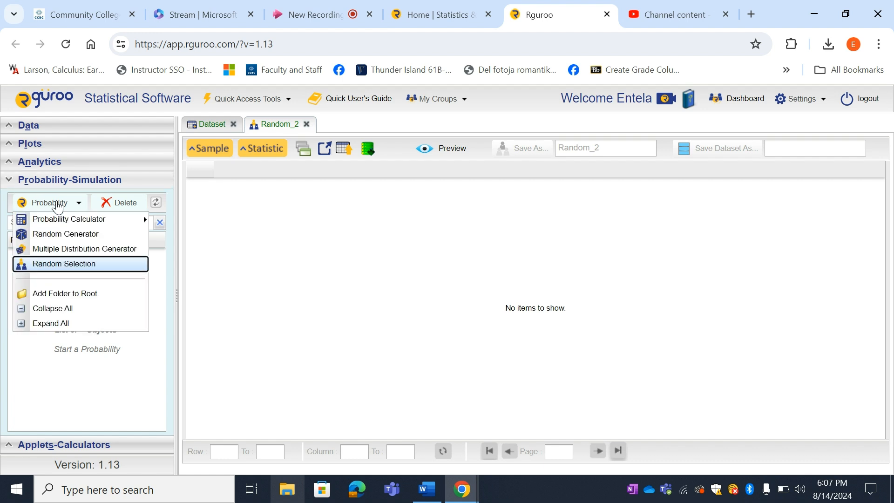
pyautogui.click(70, 268)
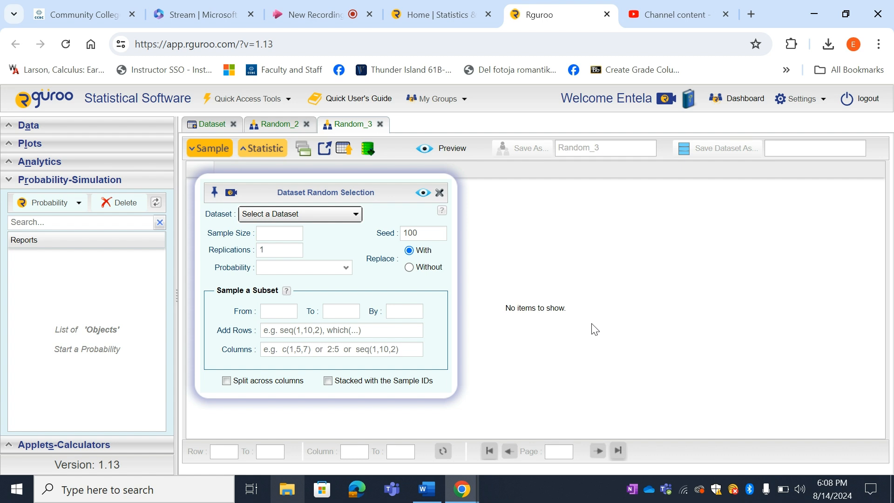
pyautogui.click(356, 215)
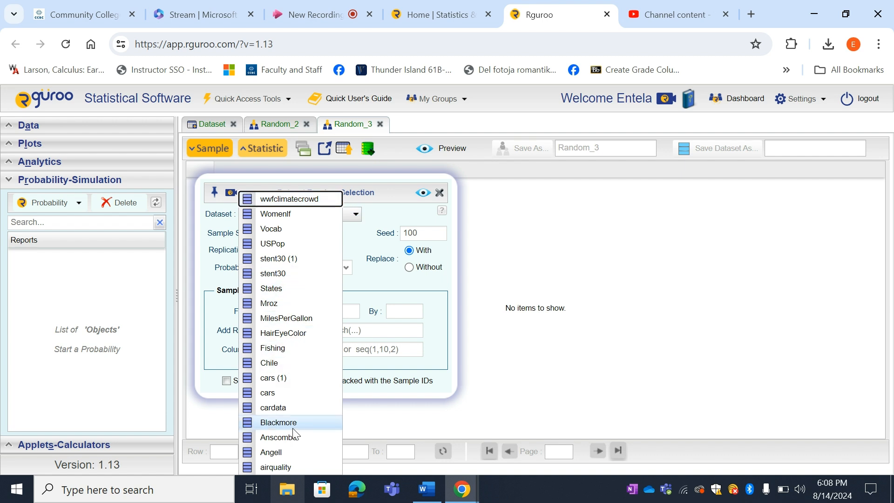
pyautogui.press('Down')
pyautogui.press('Down')
pyautogui.press('Down')
pyautogui.press('Down')
pyautogui.press('Down')
pyautogui.press('Down')
pyautogui.press('Down')
pyautogui.press('Down')
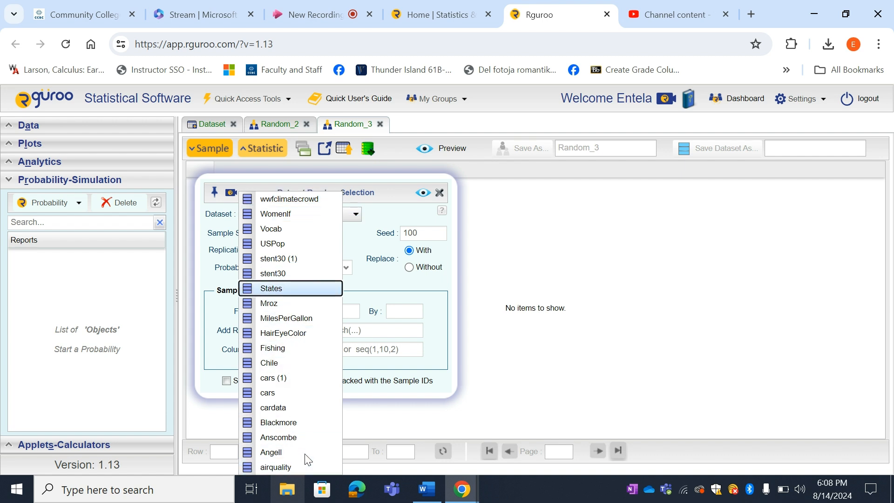
pyautogui.press('Down')
pyautogui.press('Down')
pyautogui.press('Down')
pyautogui.press('Down')
pyautogui.press('Down')
pyautogui.press('Down')
pyautogui.press('Down')
pyautogui.press('Down')
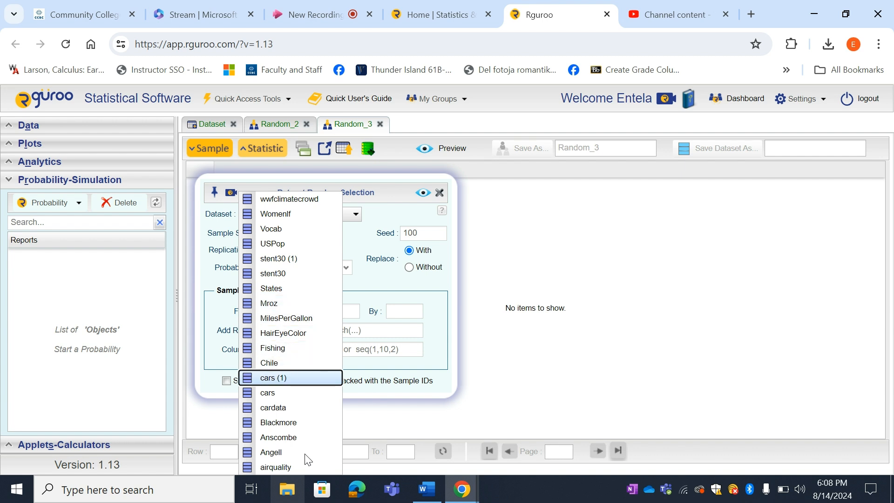
pyautogui.press('Down')
pyautogui.press('Down')
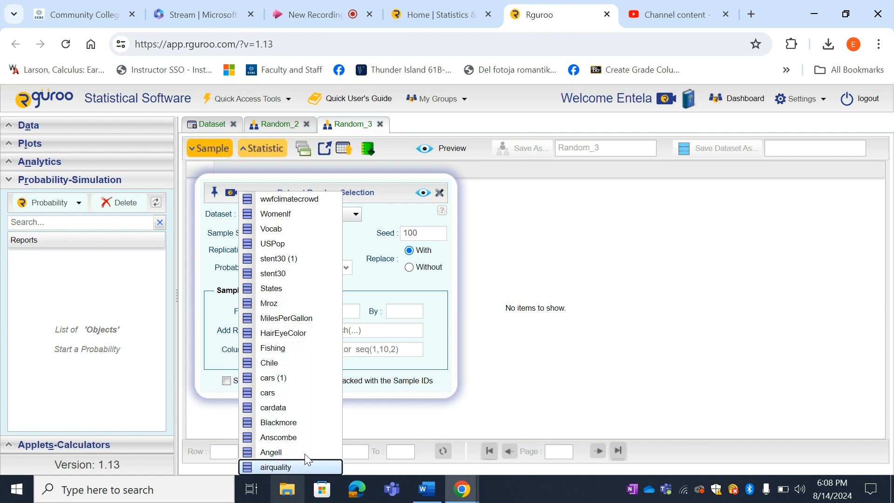
pyautogui.press('Up')
pyautogui.press('Up')
pyautogui.press('Up')
pyautogui.press('Up')
pyautogui.press('Up')
pyautogui.press('Up')
pyautogui.press('Up')
pyautogui.press('Up')
pyautogui.press('Up')
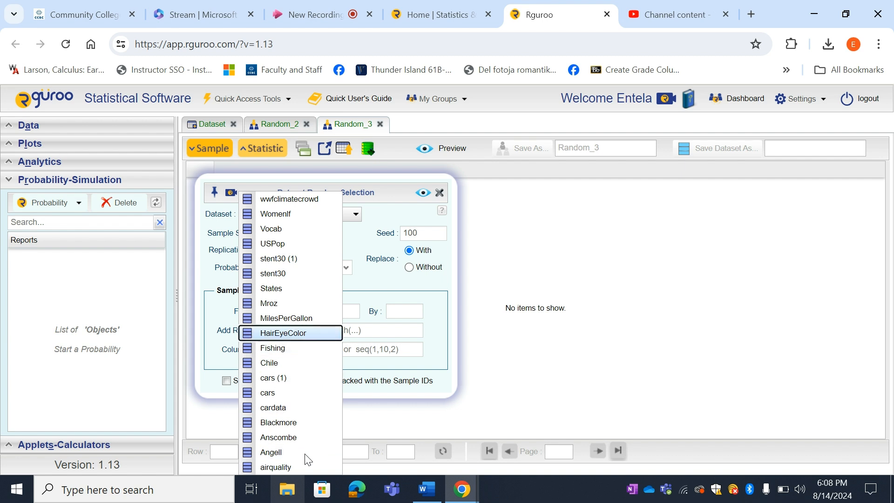
pyautogui.press('Down')
pyautogui.press('Down')
pyautogui.press('Down')
pyautogui.press('Down')
pyautogui.press('Down')
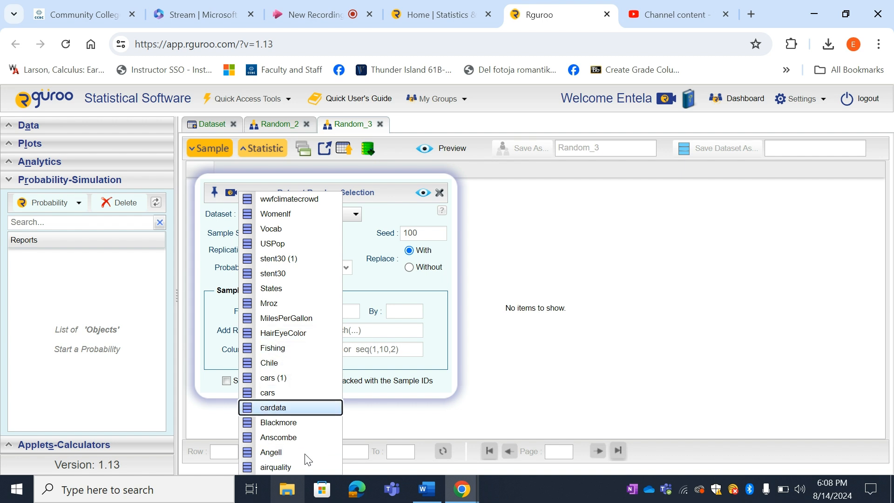
pyautogui.click(292, 408)
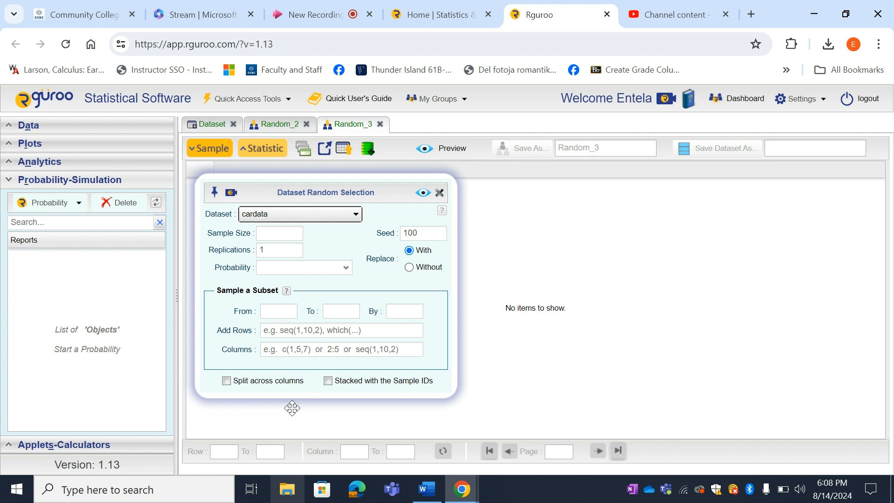
# - Set a sample size of 10 without replacement and preview the random sample
pyautogui.click(279, 232)
pyautogui.write('10')
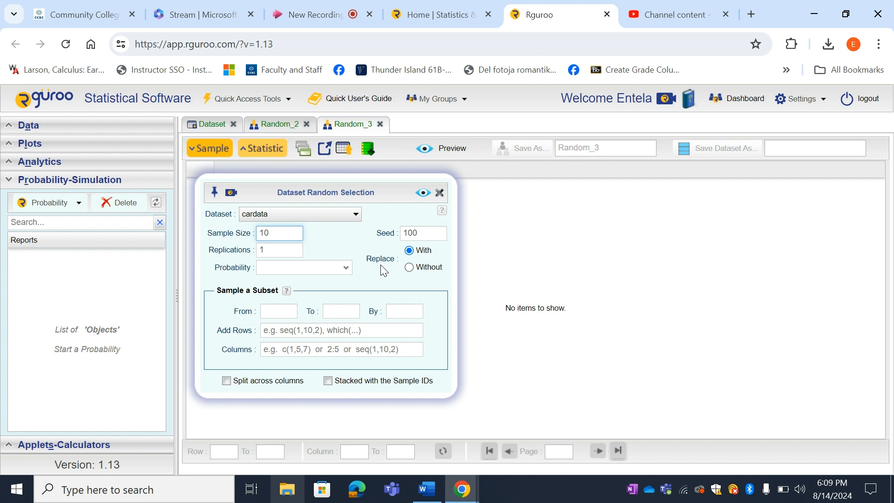
pyautogui.click(410, 267)
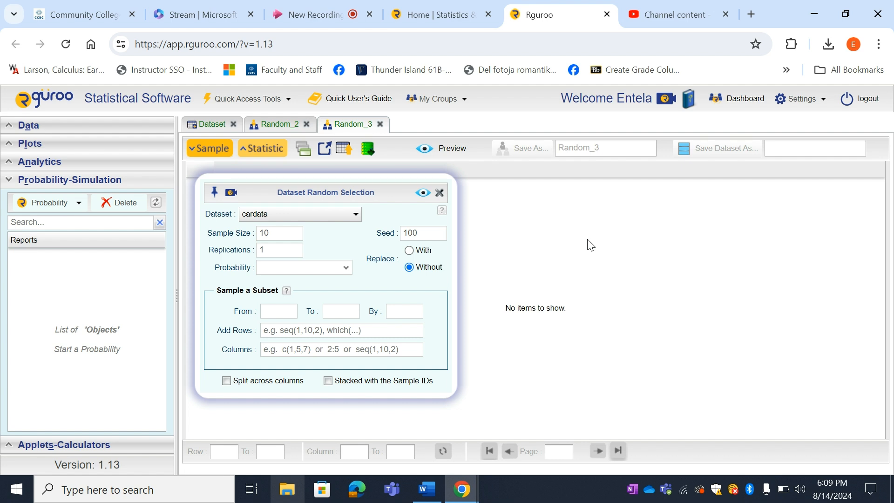
pyautogui.click(424, 193)
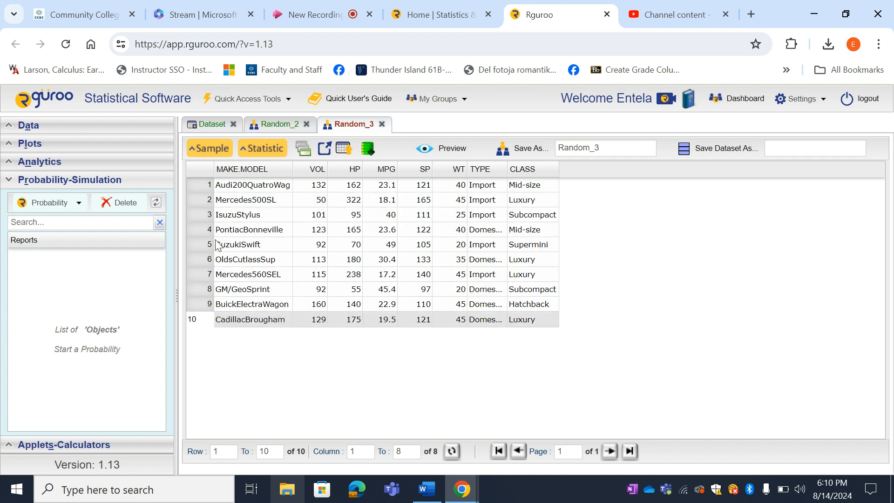
# - Restrict the sampled subset to rows 1 to 50 and preview the sample again
pyautogui.click(213, 154)
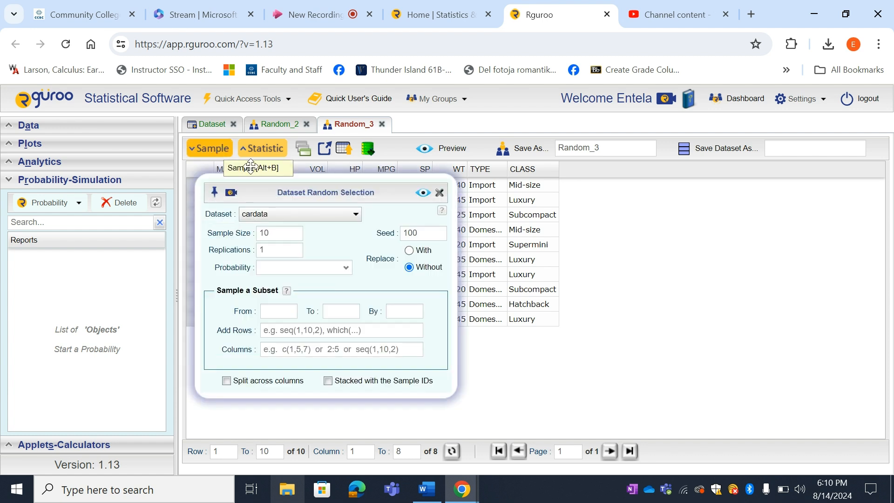
pyautogui.click(273, 310)
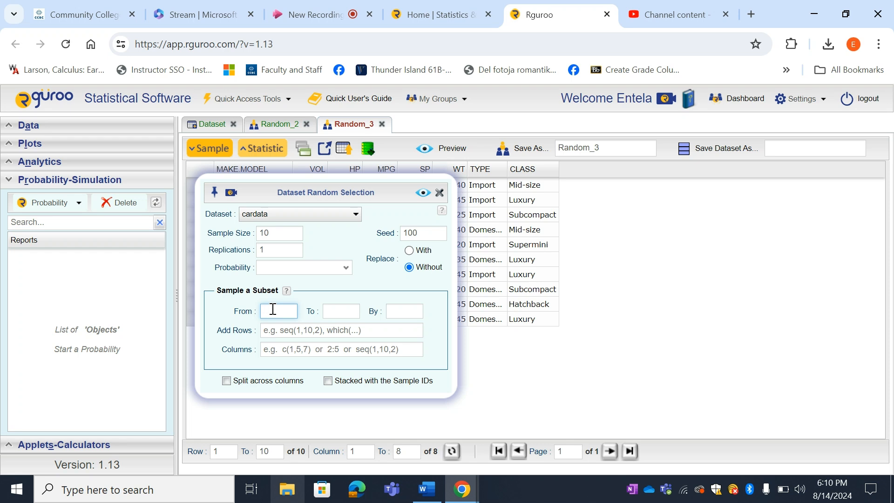
pyautogui.write('1')
pyautogui.write('50')
pyautogui.press('BackSpace')
pyautogui.press('BackSpace')
pyautogui.click(334, 317)
pyautogui.write('50')
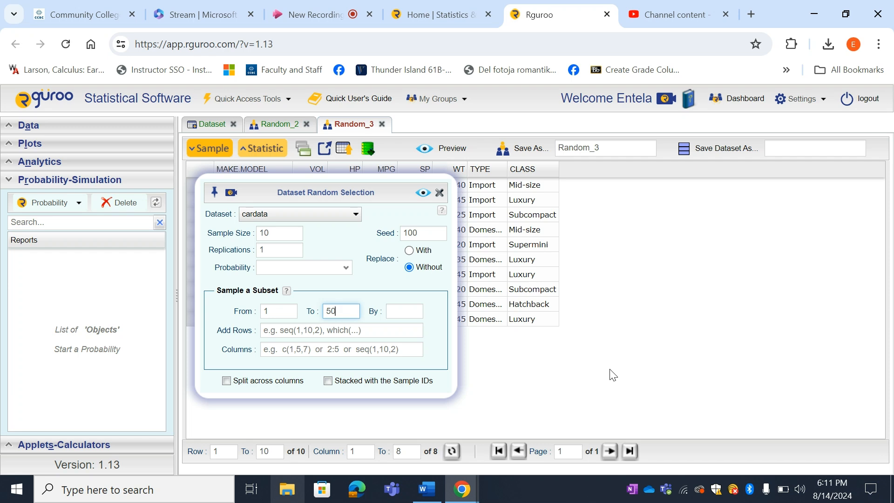
pyautogui.click(421, 196)
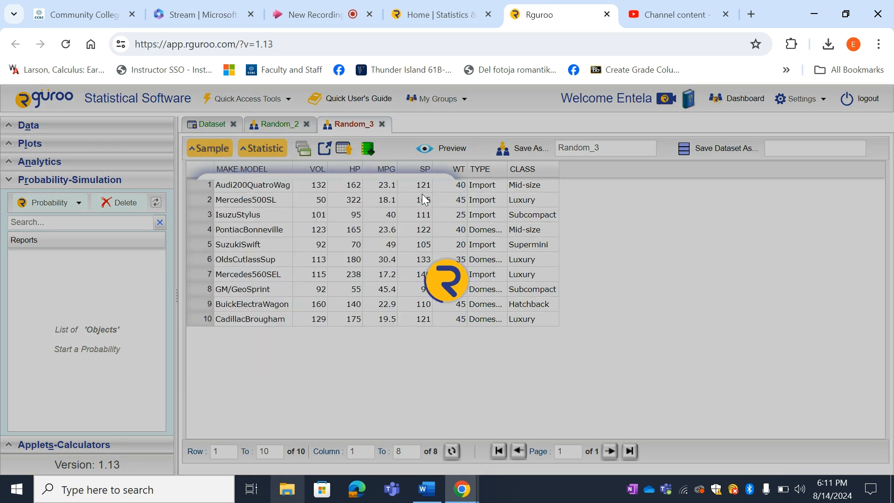